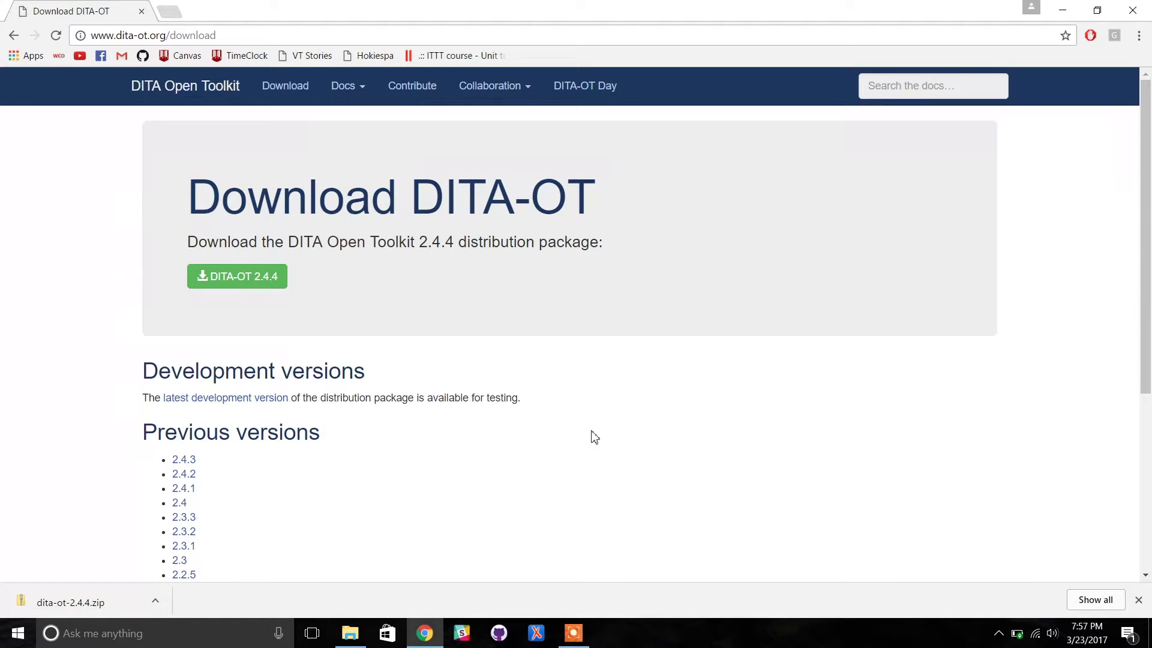
- Download the DITA-OT 2.4.4 package again and view the 29,690 KB zip in Downloads
click(238, 289)
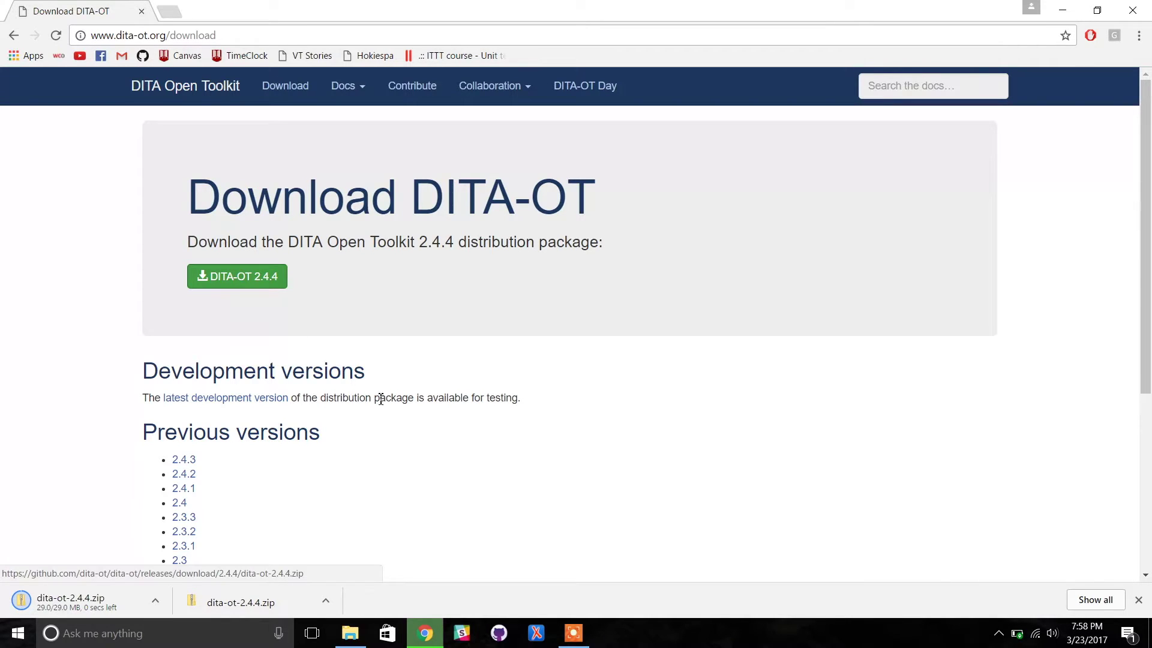
click(351, 634)
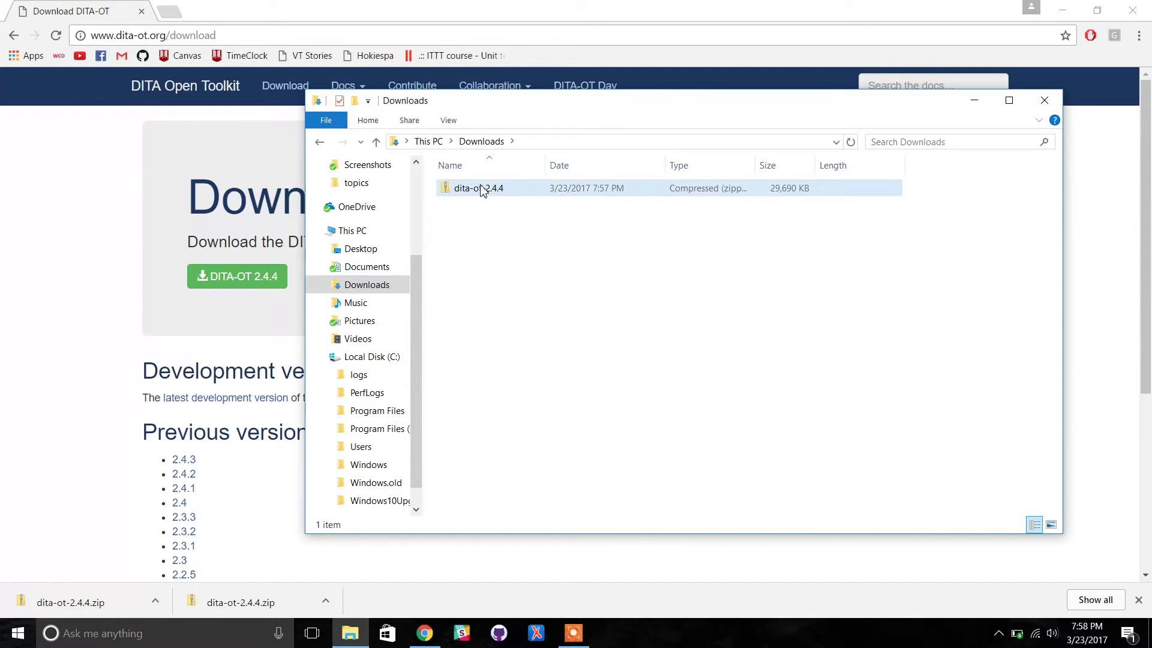
- Launch Extract All on the dita-ot-2.4.4 zip in Downloads
right_click(481, 189)
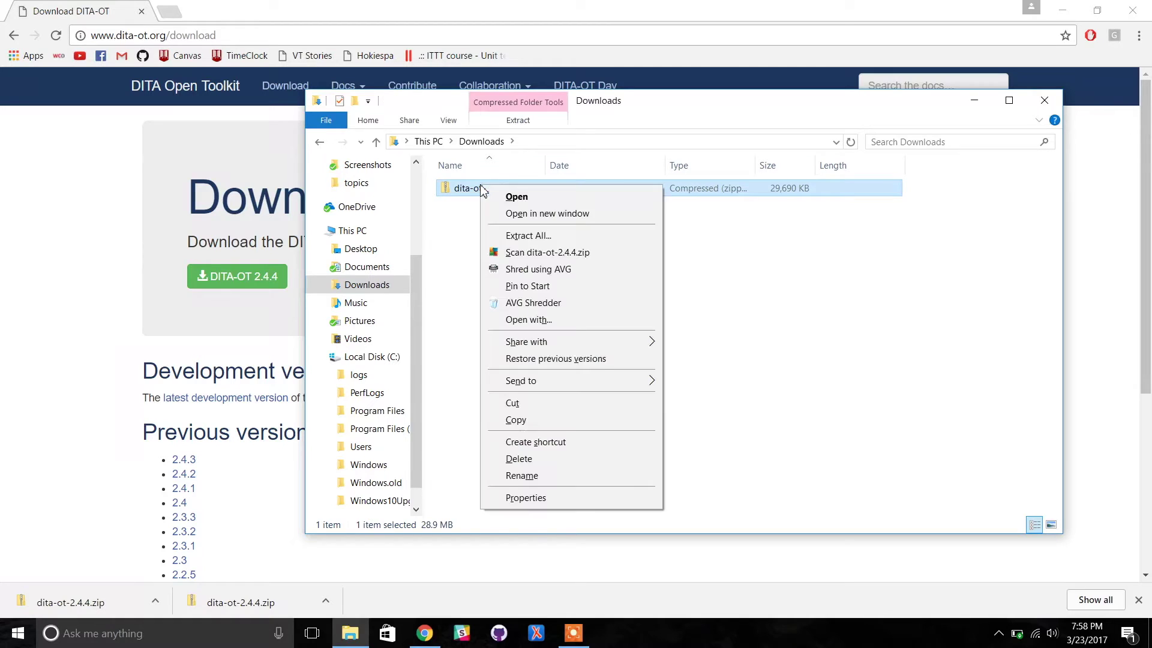
click(526, 237)
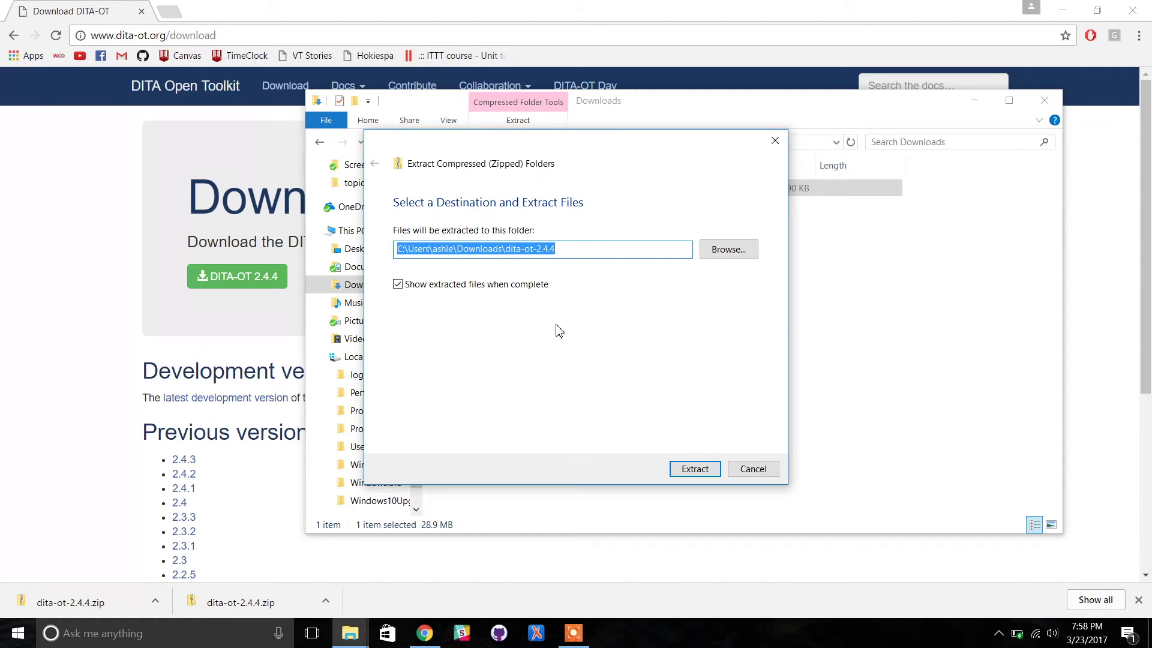
text(C:\)
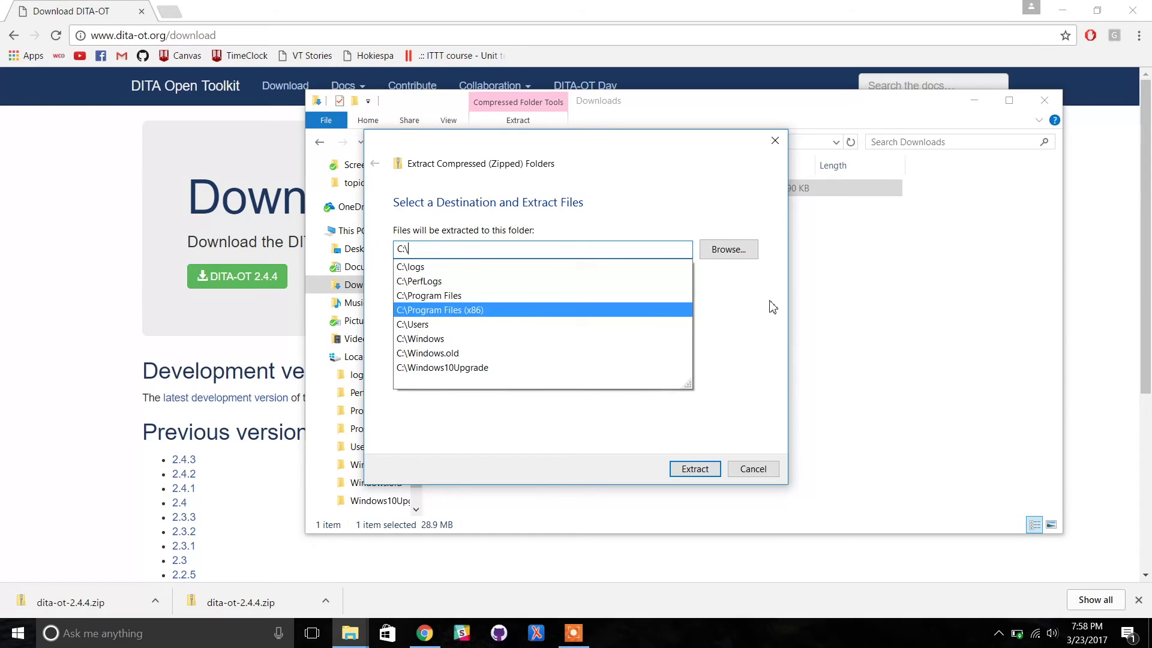
text(d)
- Confirm extraction of dita-ot-2.4.4 to the C:\ drive root
key(Return)
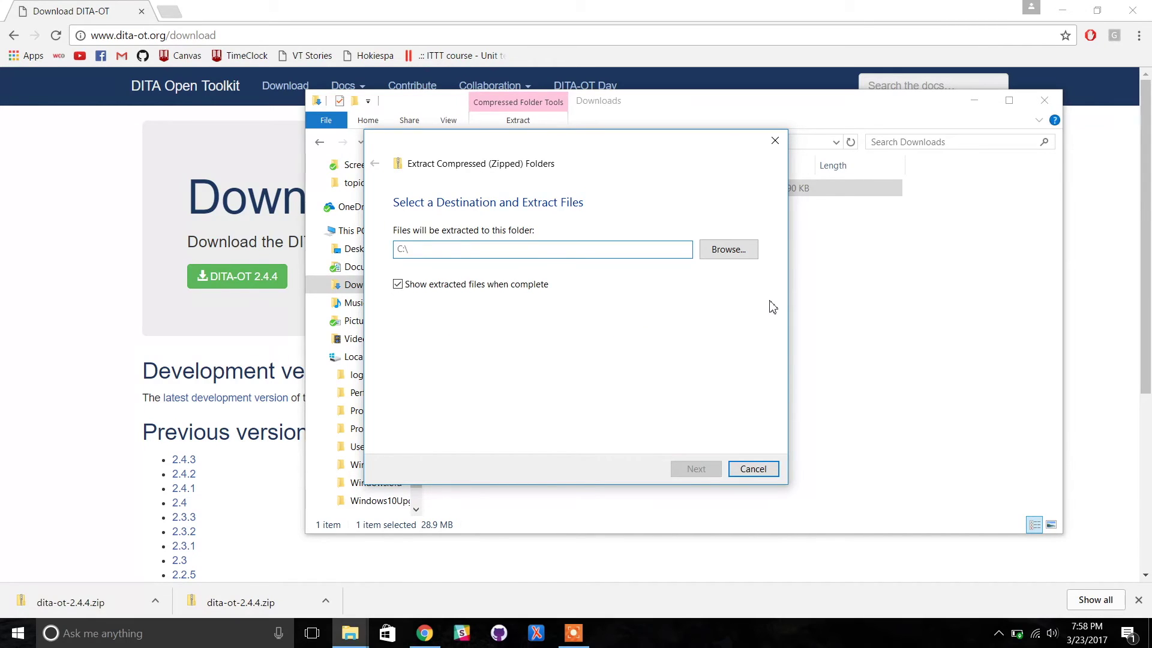